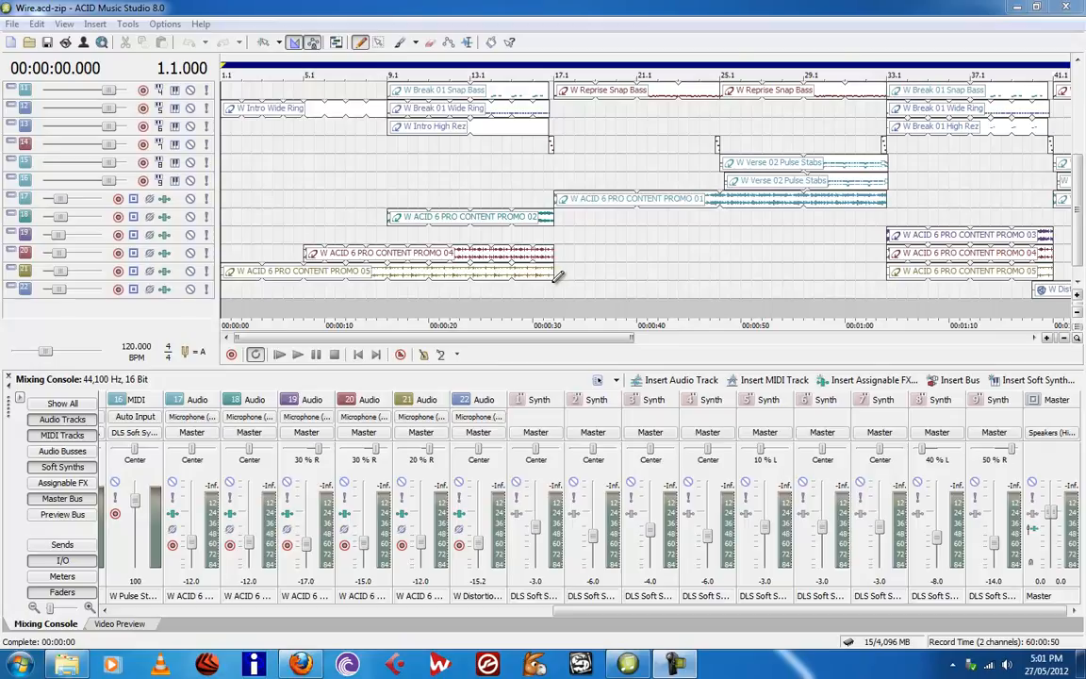
Insert a new bus into the project and show the audio busses in the mixing console
click(96, 25)
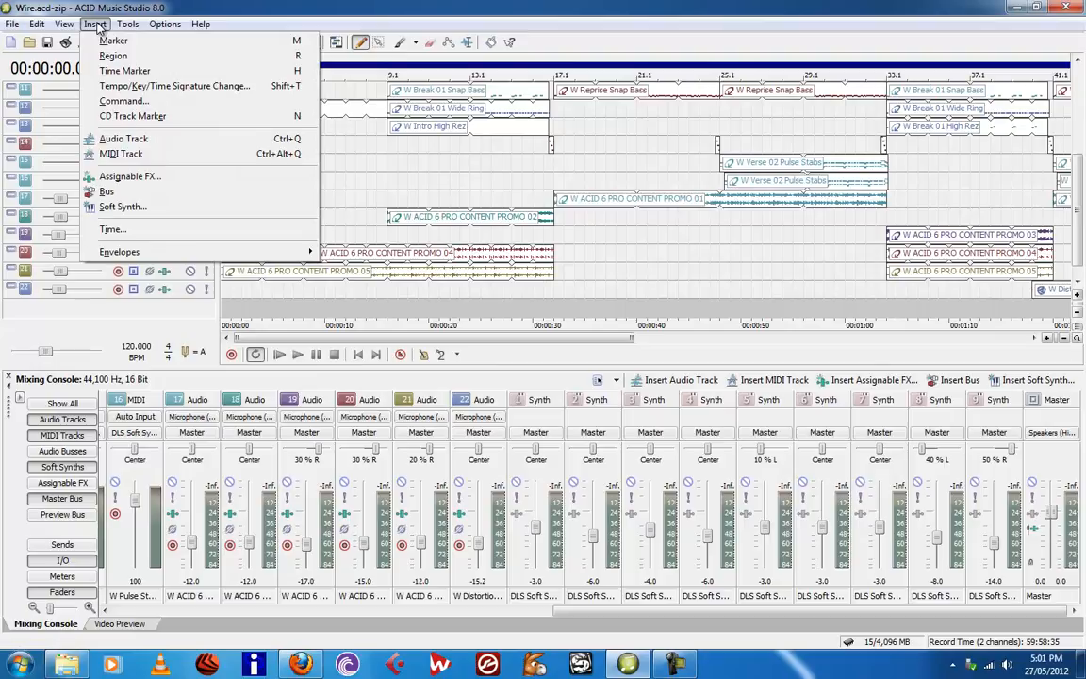
click(108, 192)
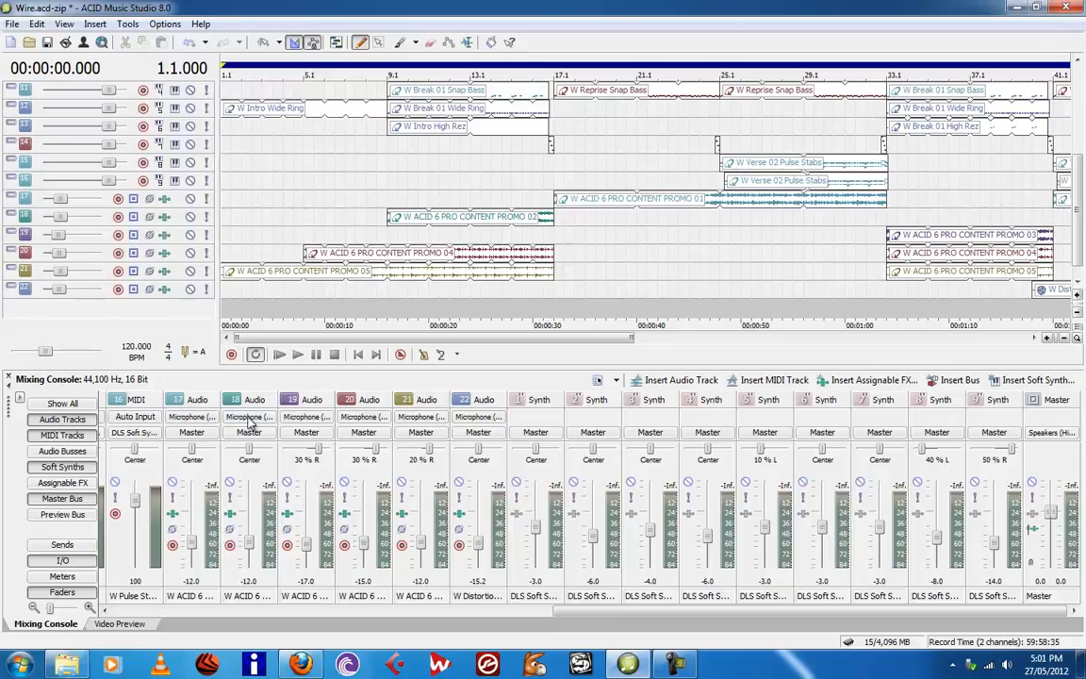
click(65, 452)
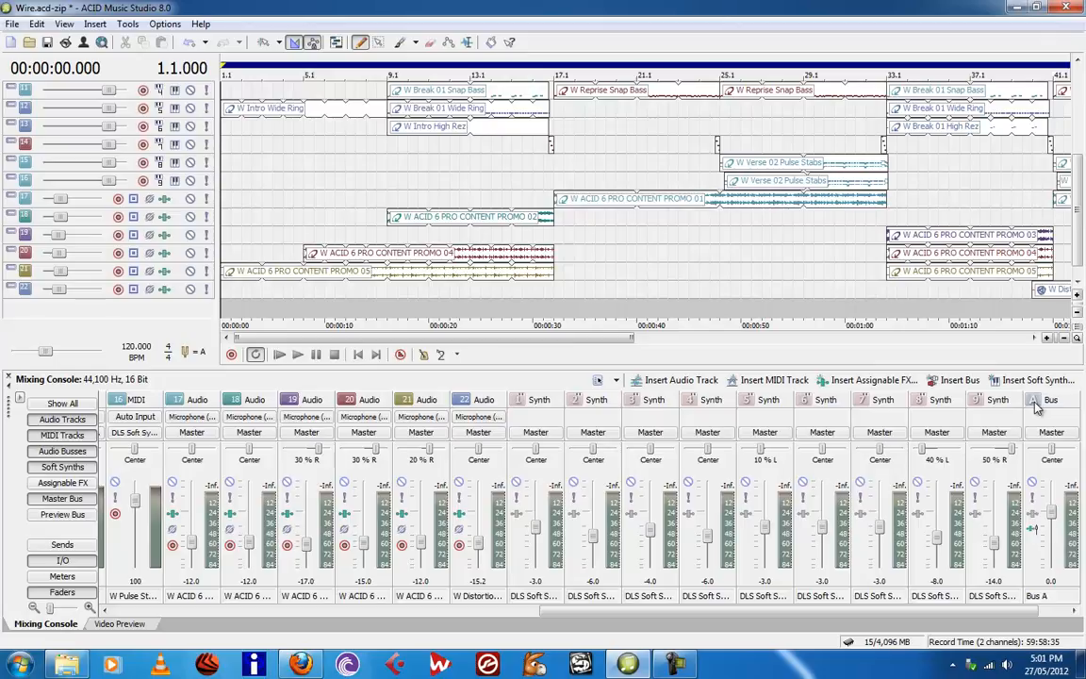
Route the output of audio track 22 (W Distortion Lead) to Bus A
click(487, 405)
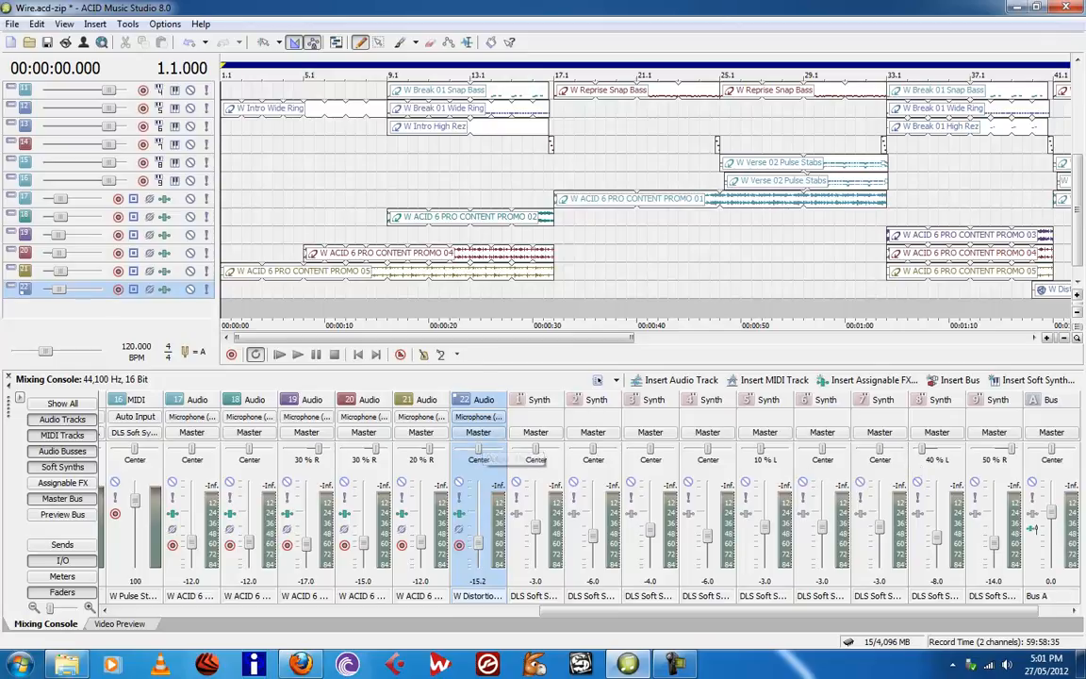
click(478, 435)
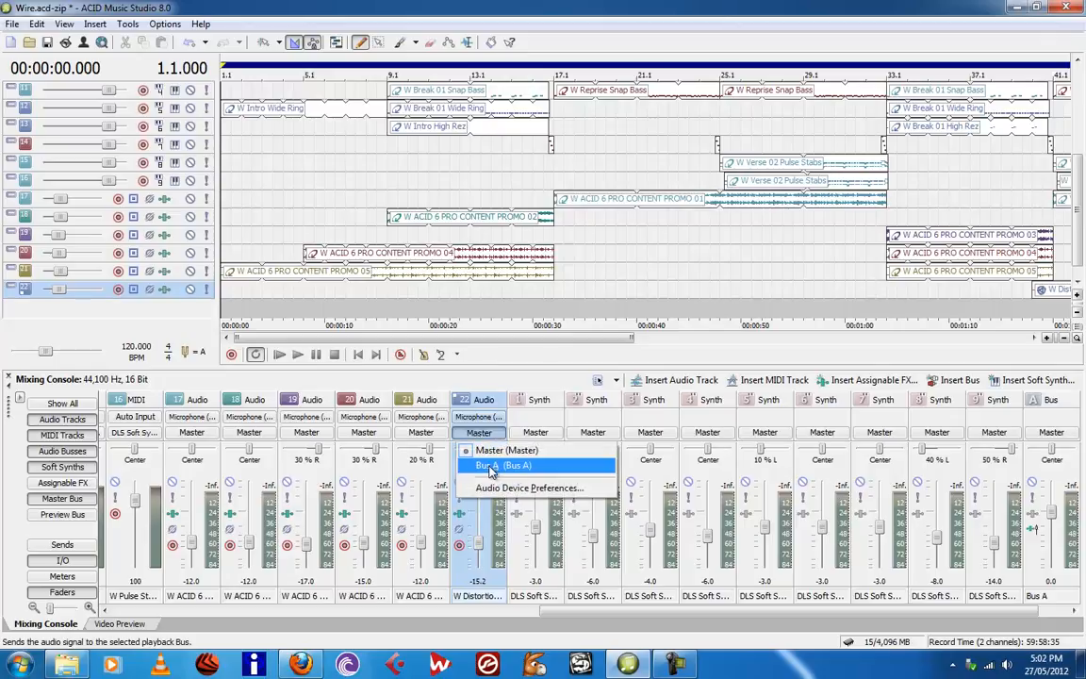
click(489, 468)
Set the loop region over about bars 41 to 49 and play the distortion lead through the soloed Bus A
drag(504, 344, 686, 344)
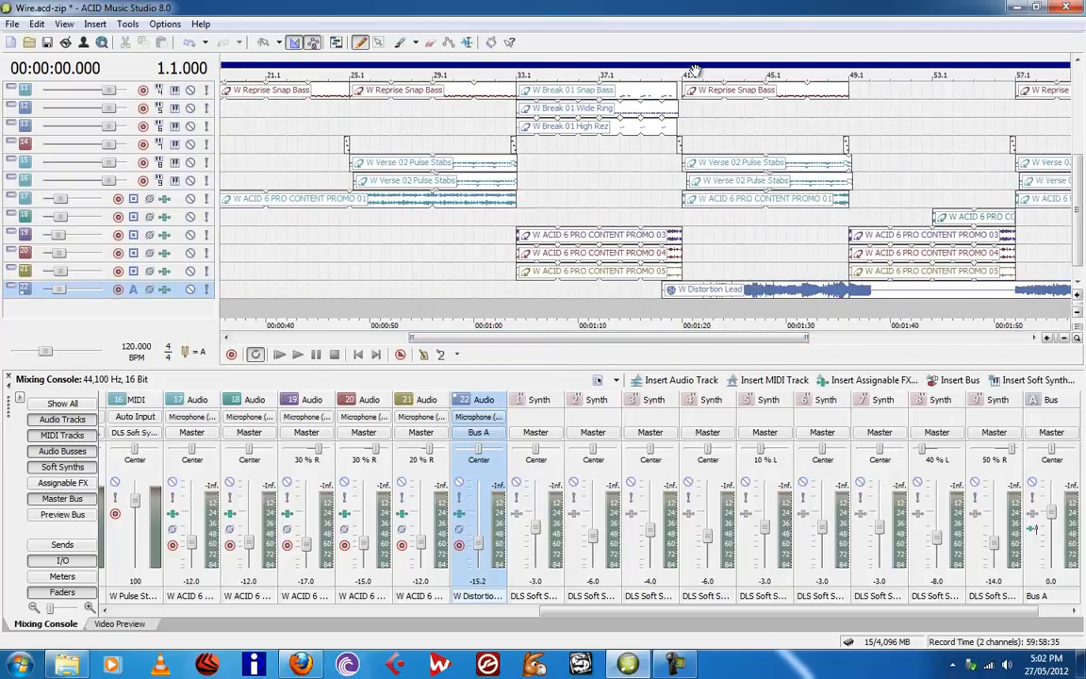
drag(681, 63, 849, 62)
click(676, 307)
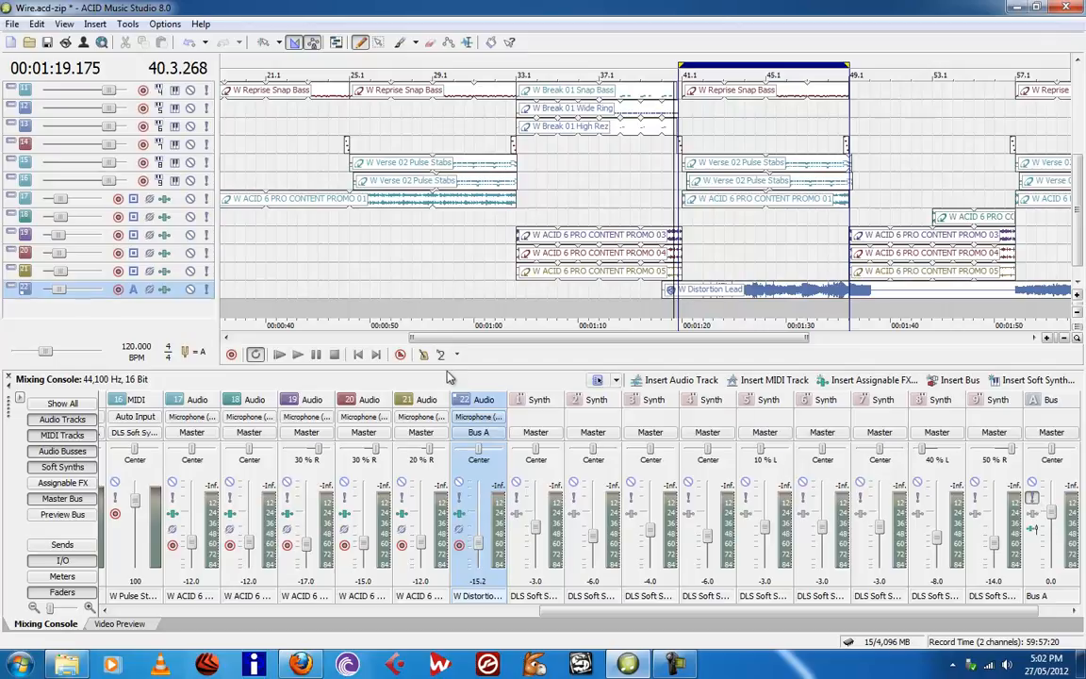
click(296, 358)
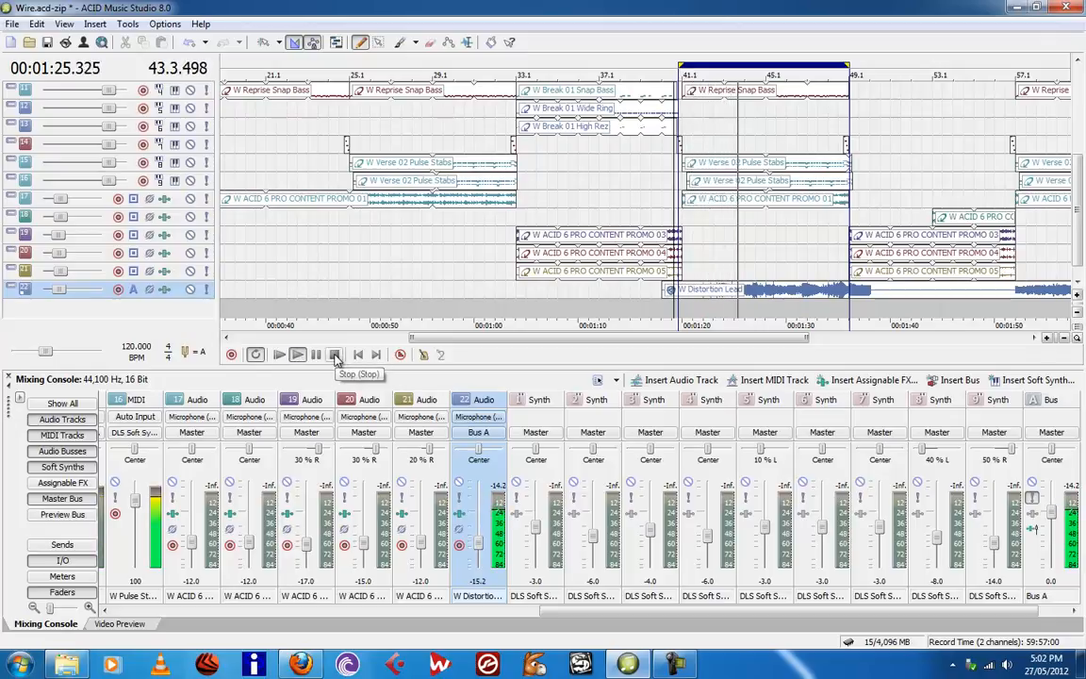
click(335, 354)
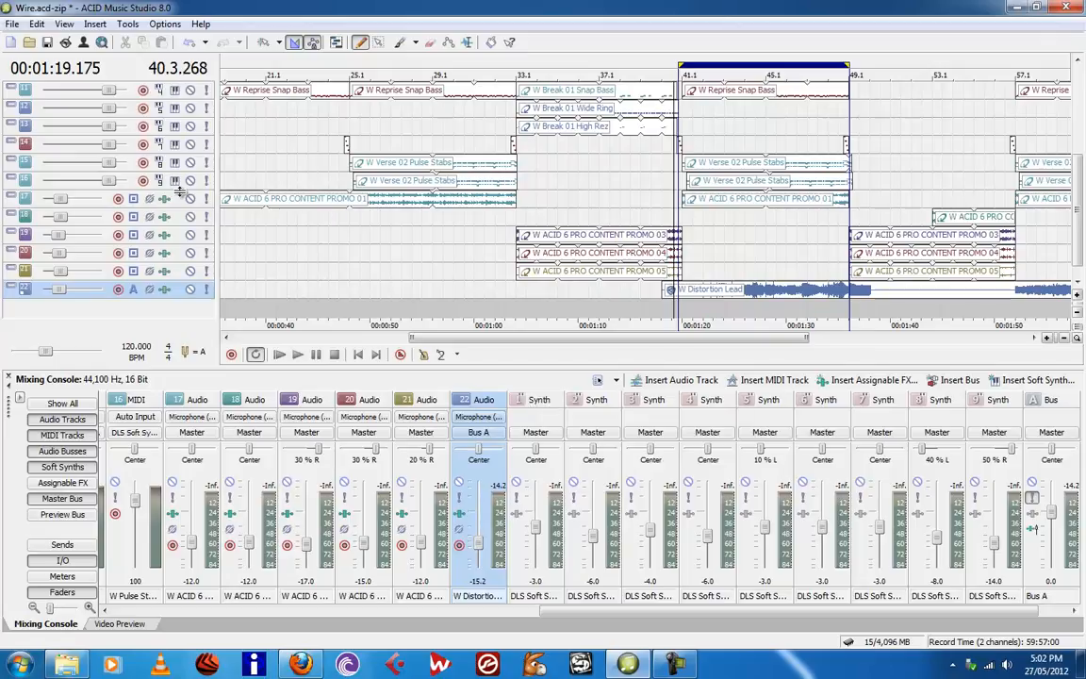
Route the output of soft synth 1 to Bus A
click(537, 433)
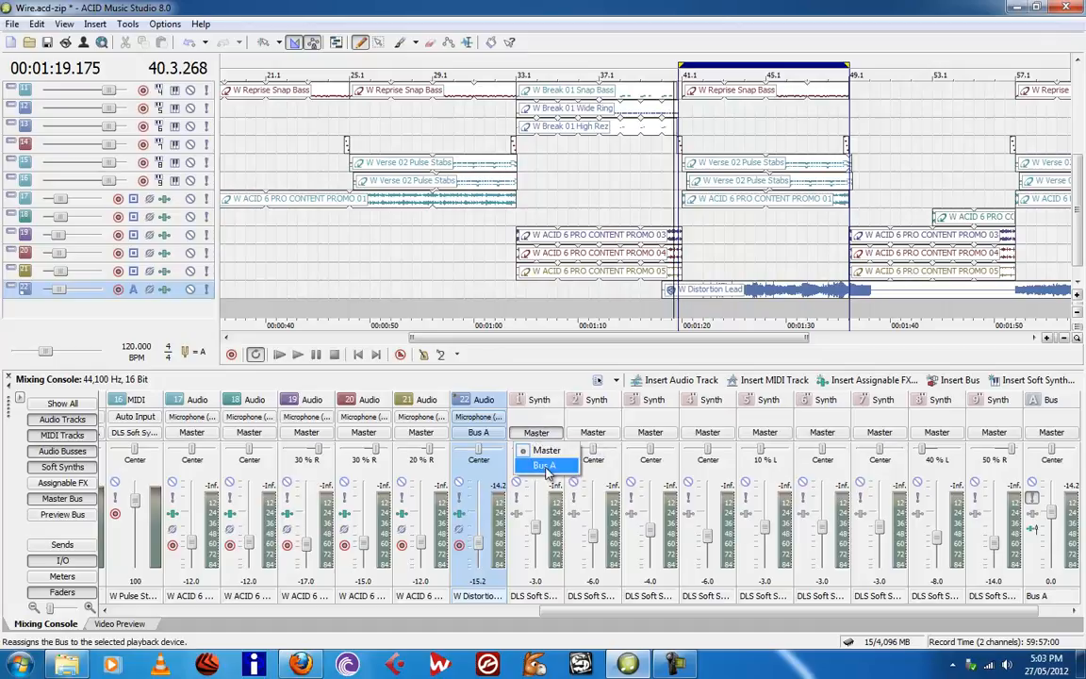
click(546, 467)
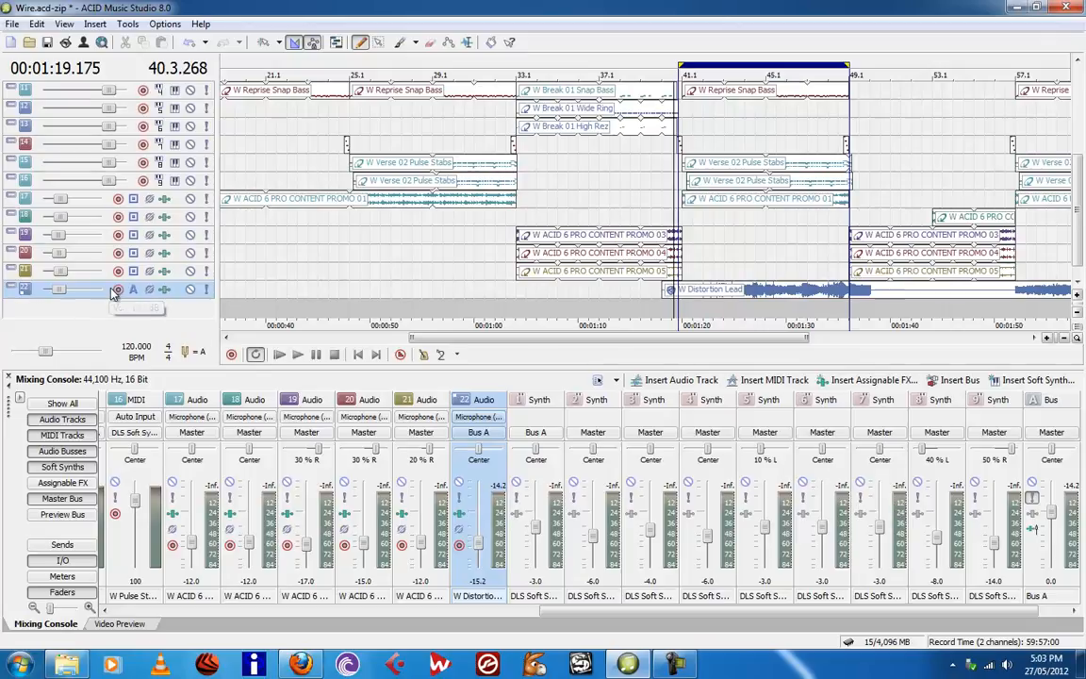
Maximize the W Distortion Lead track and raise its Bus A send to -37.4 dB during playback
click(11, 286)
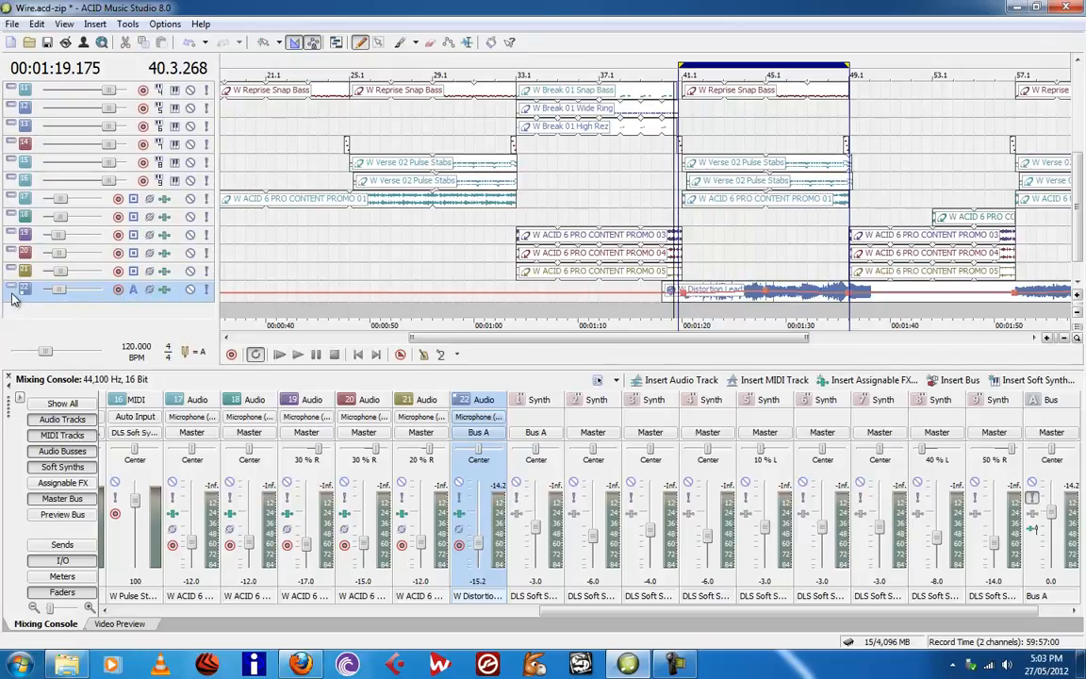
drag(12, 302, 12, 319)
click(11, 294)
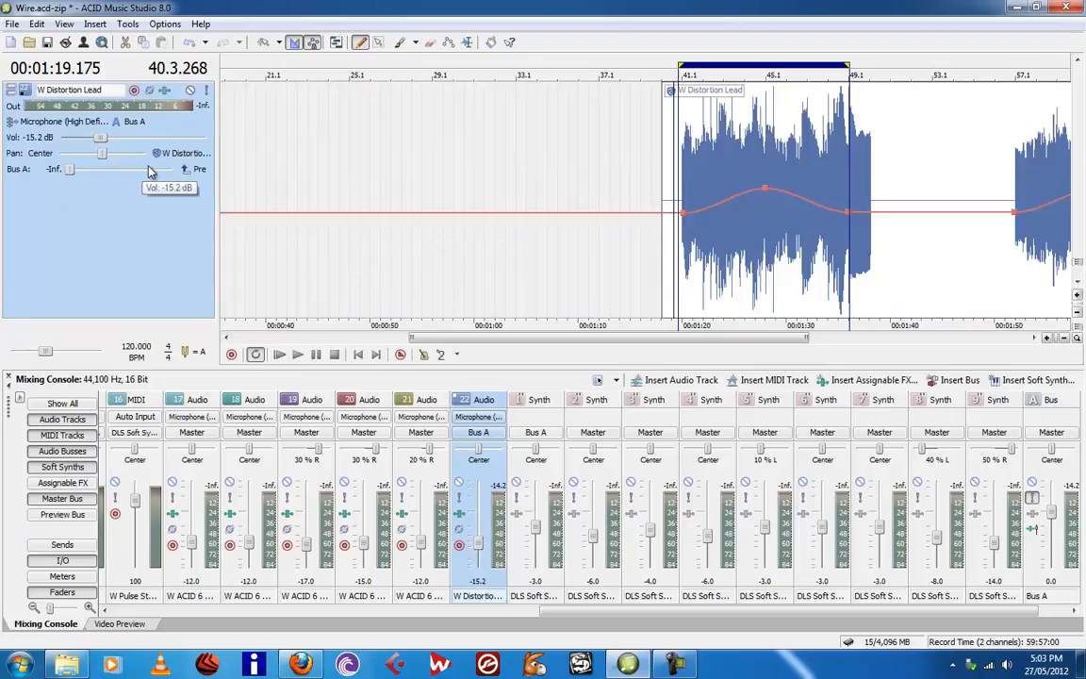
click(22, 173)
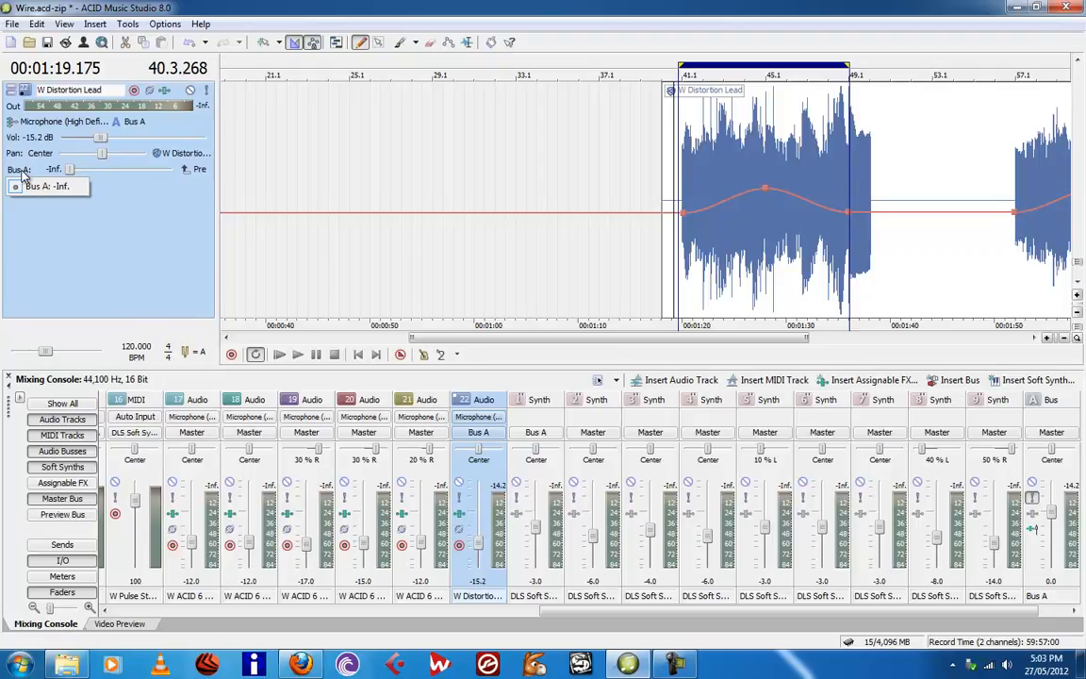
click(81, 210)
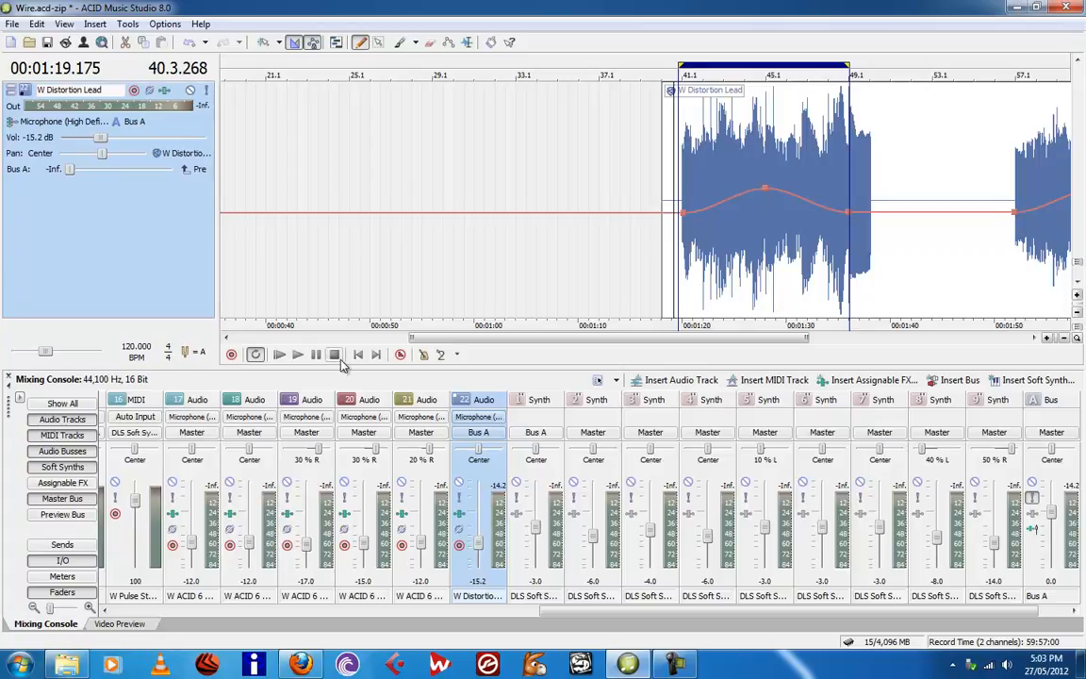
click(297, 355)
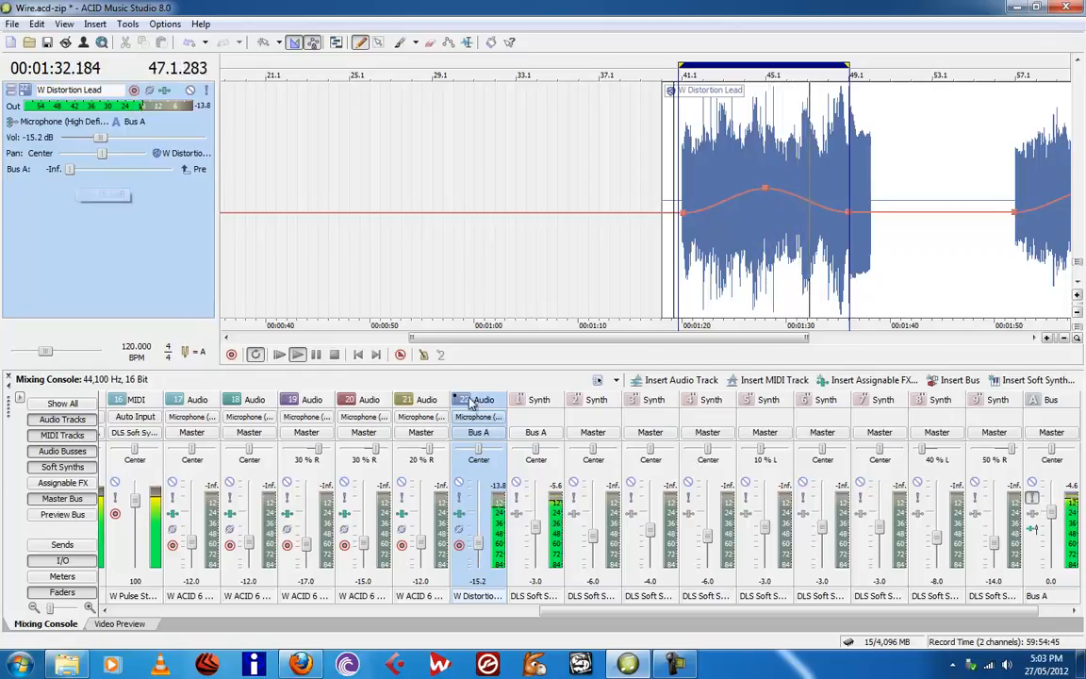
mouse_move(69, 169)
mouse_down()
mouse_move(116, 175)
mouse_move(78, 175)
mouse_up()
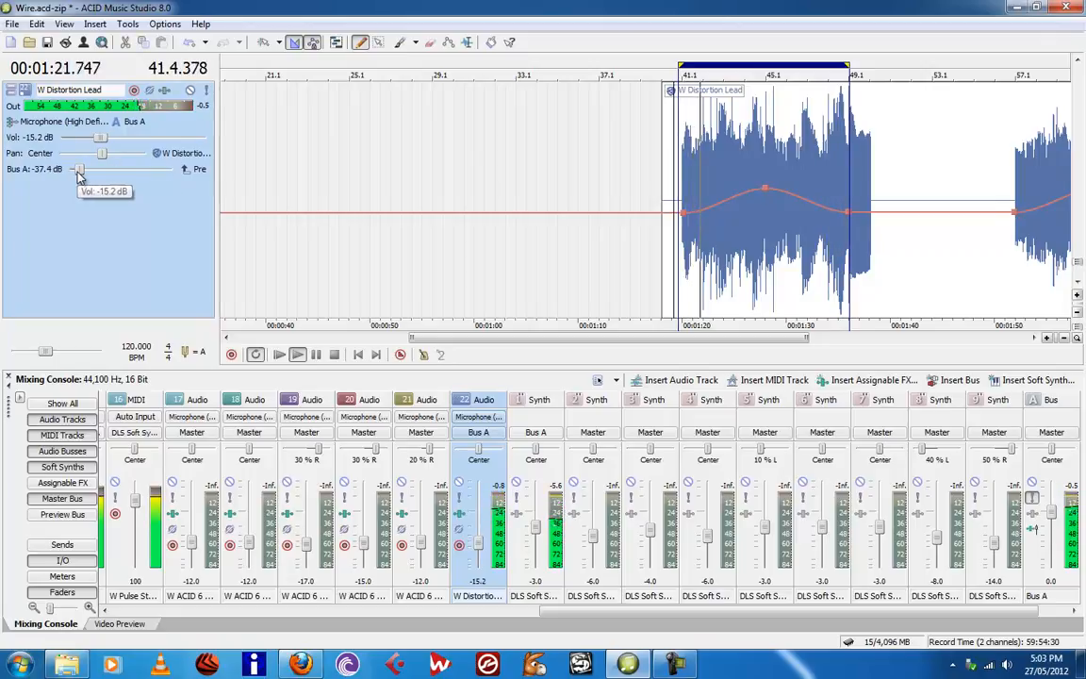
Set the volumes of track 22 to -10.3 dB, synth 1 to -2.7 dB and Bus A to -1.5 dB, and restore the track height
drag(479, 545, 481, 535)
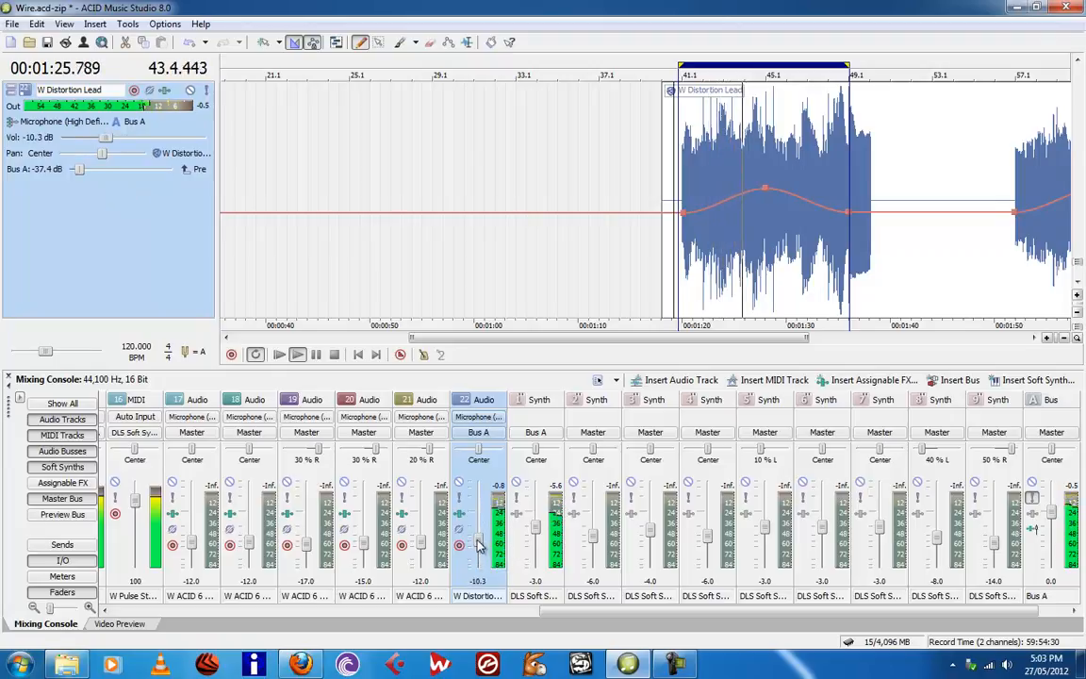
mouse_move(535, 525)
mouse_down()
mouse_move(538, 539)
mouse_move(536, 526)
mouse_up()
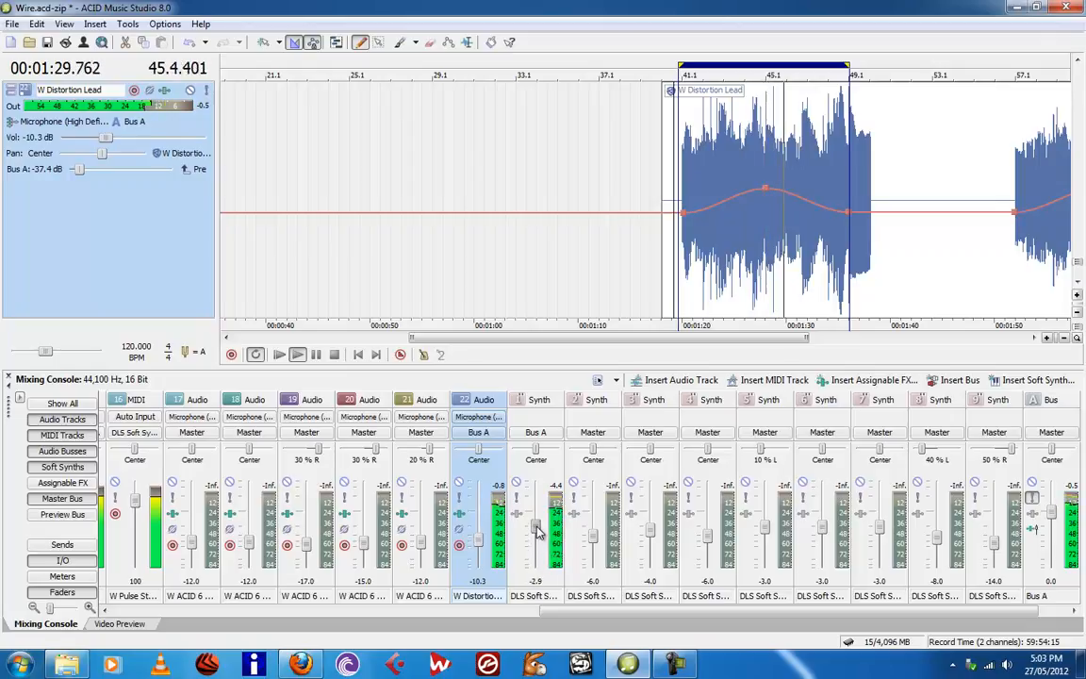
drag(1049, 524, 1054, 526)
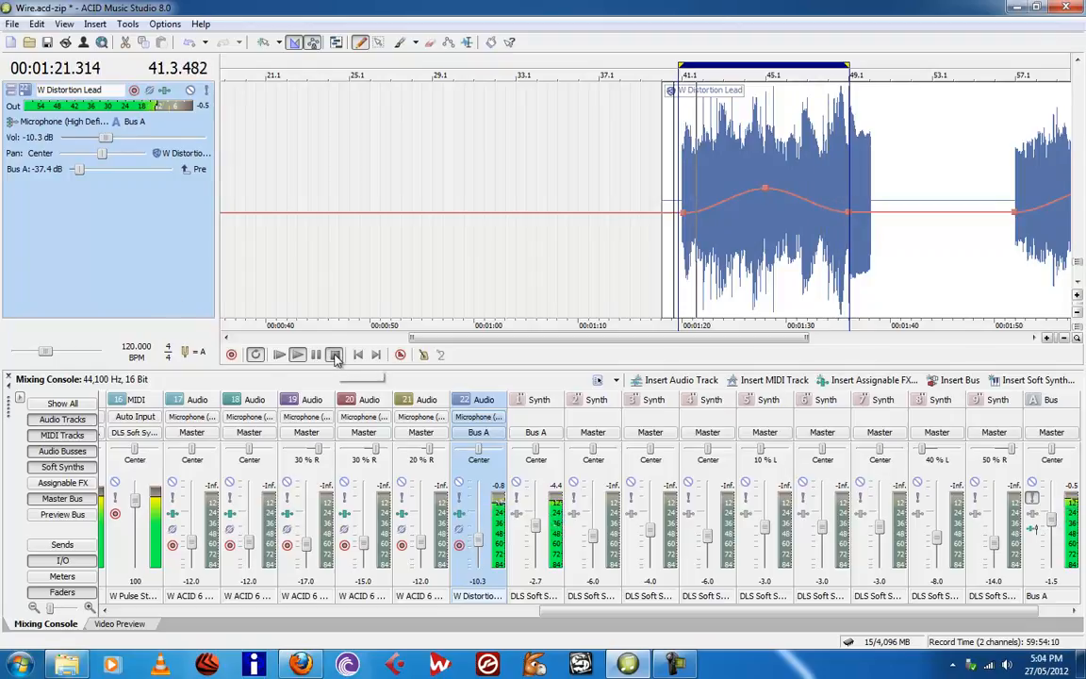
click(334, 356)
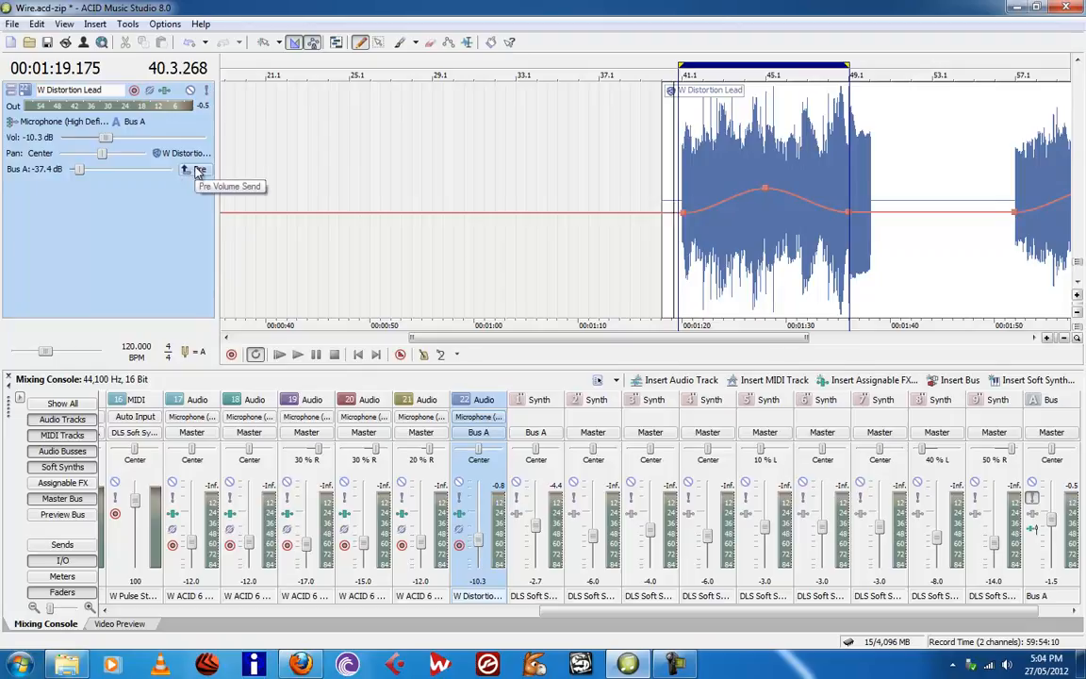
click(11, 92)
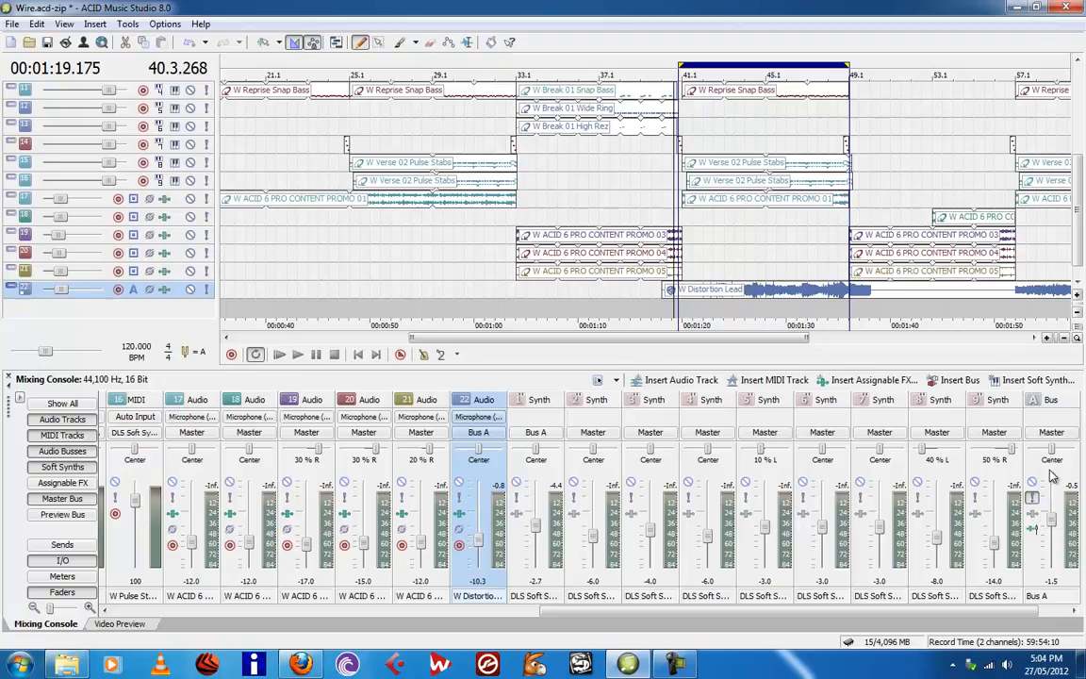
Add the Sony ExpressFX Reverb and ExpressFX Flange/Wah-Wah plug-ins to Bus A's effects chain
click(1034, 520)
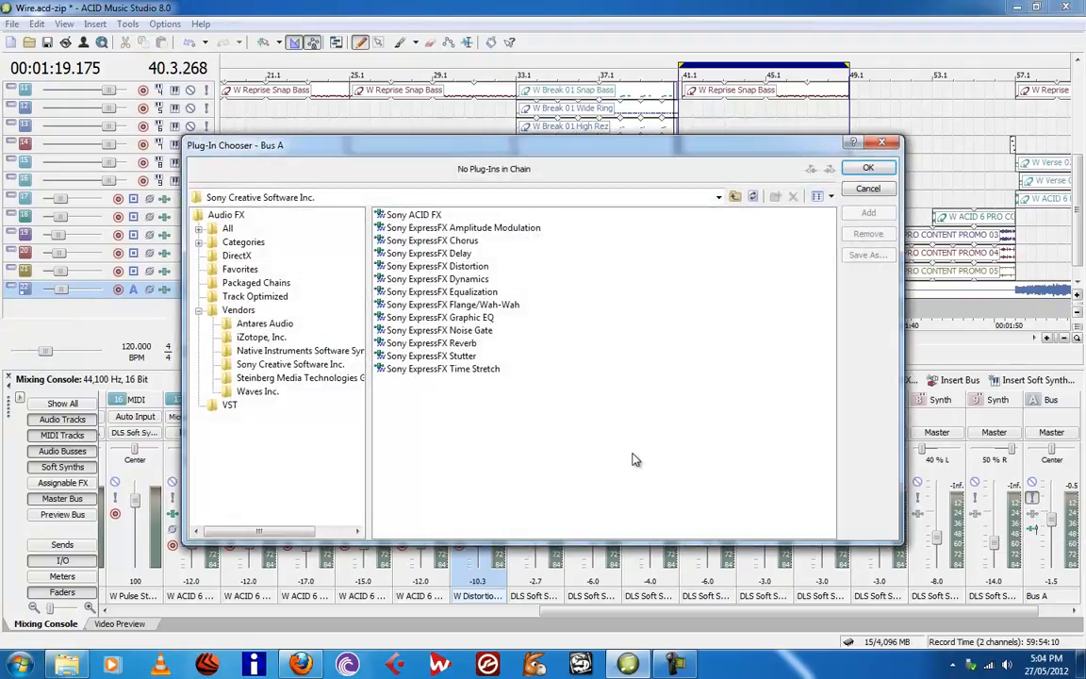
double_click(459, 345)
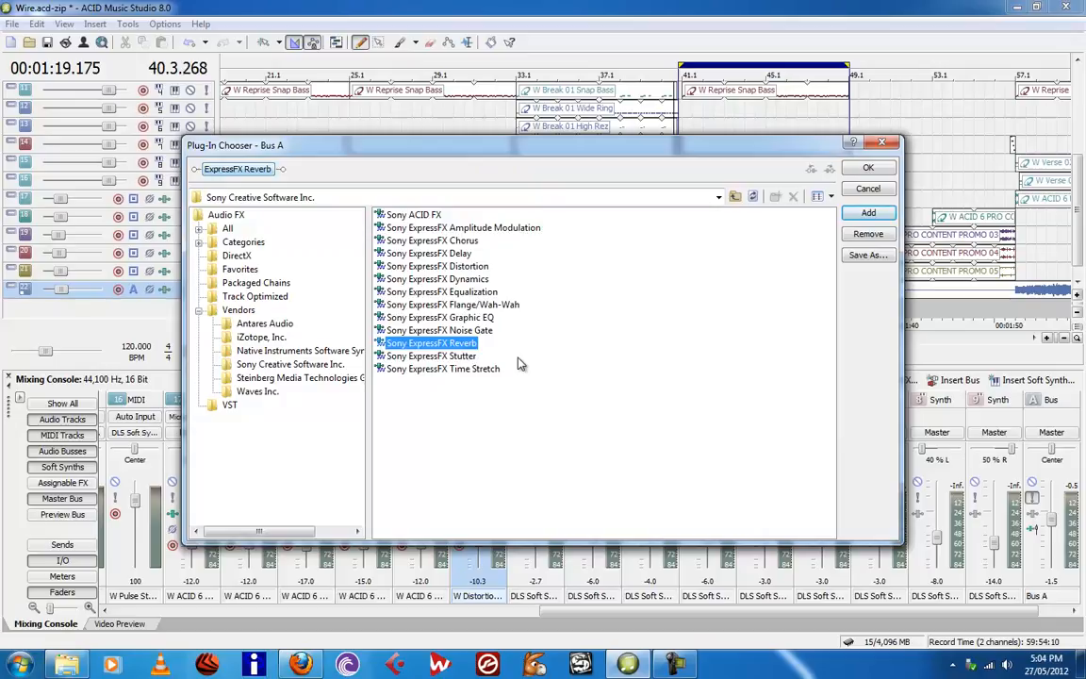
double_click(481, 306)
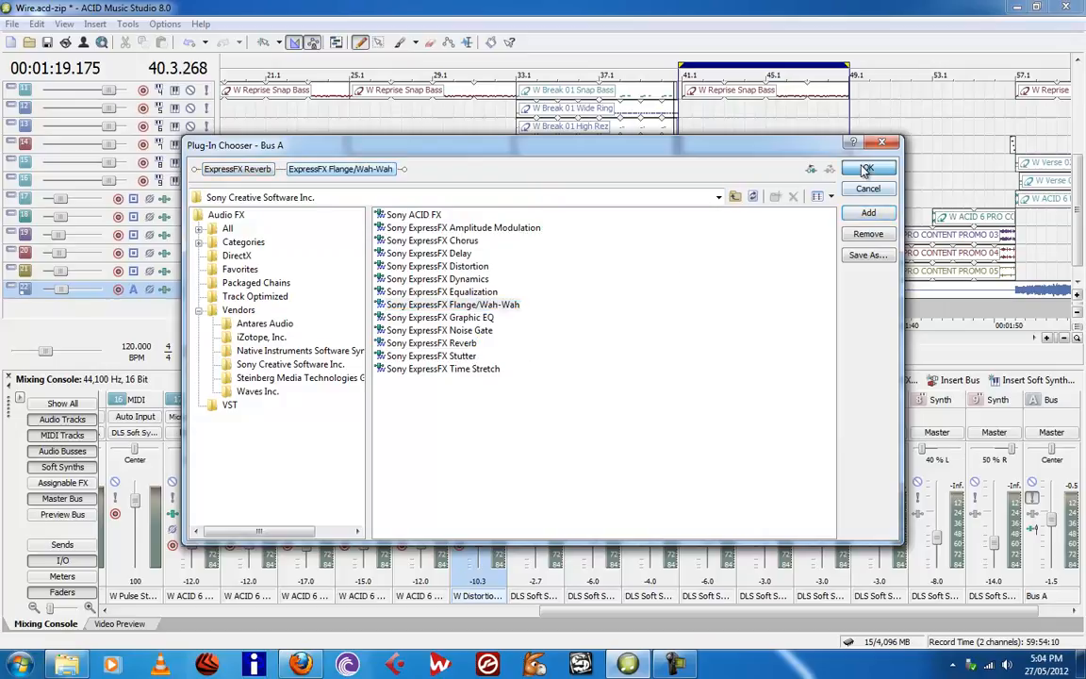
click(865, 170)
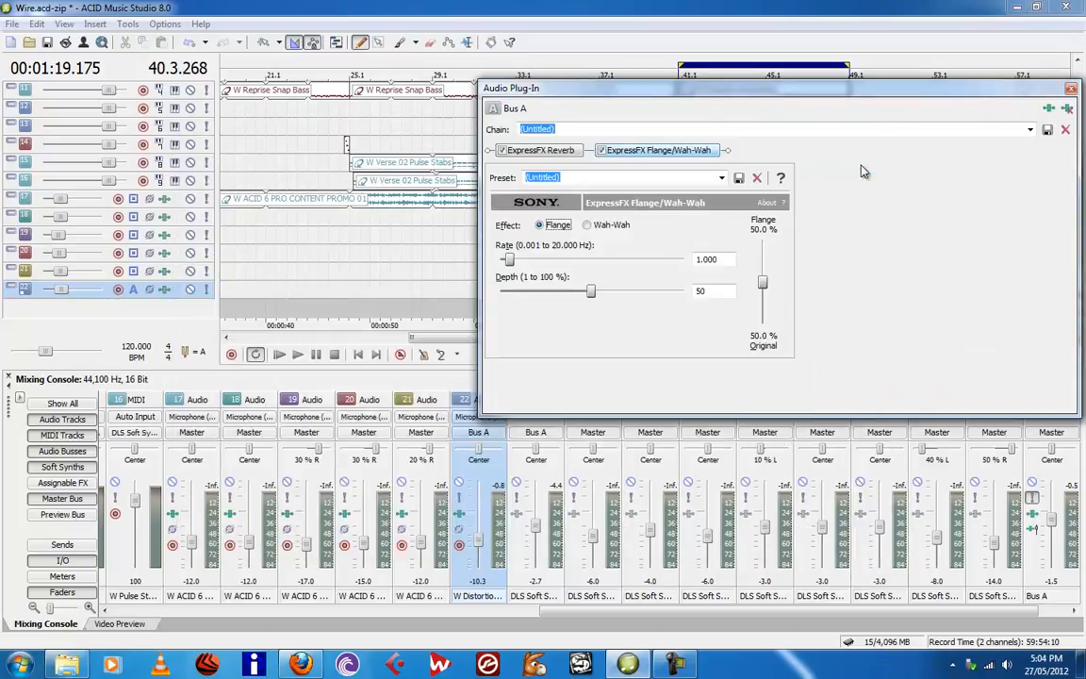
During playback, set the reverb to Wide open hall, room size 48.5, liveliness 61 and reverb 76.3%, and raise synth 1 to 0.6 dB
click(551, 150)
click(659, 151)
click(550, 152)
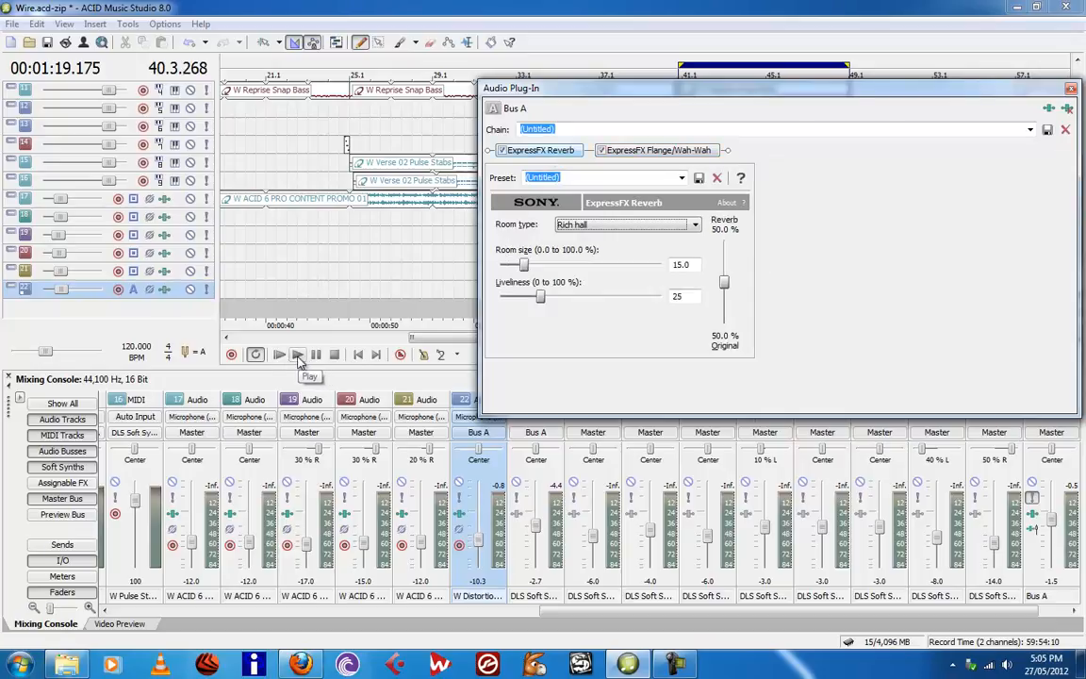
click(298, 355)
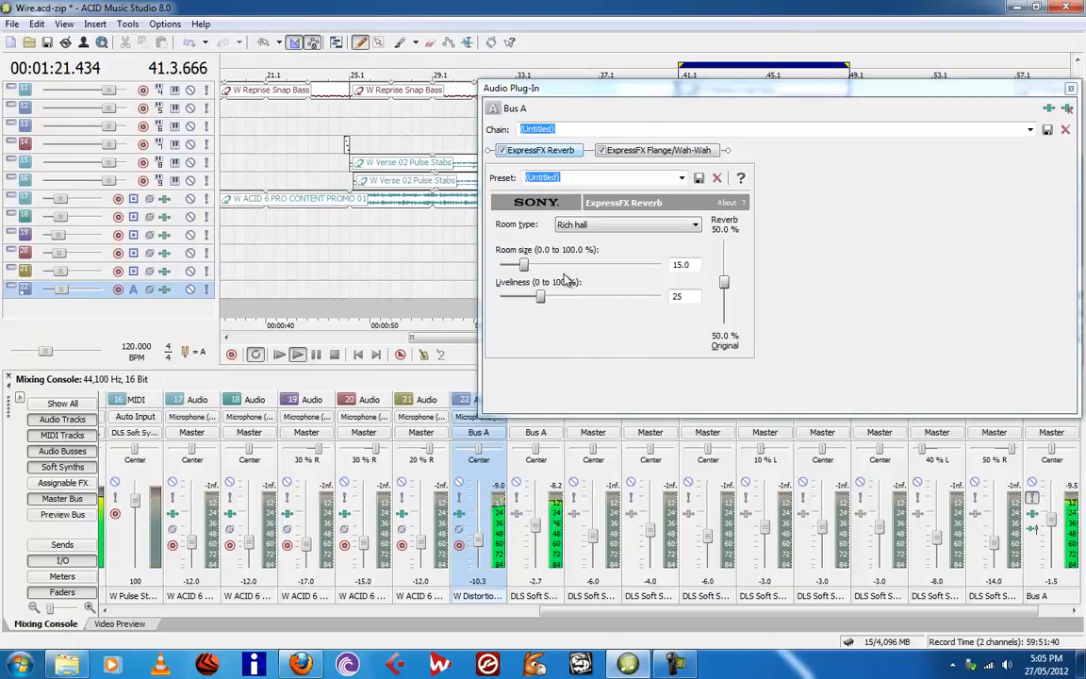
click(623, 225)
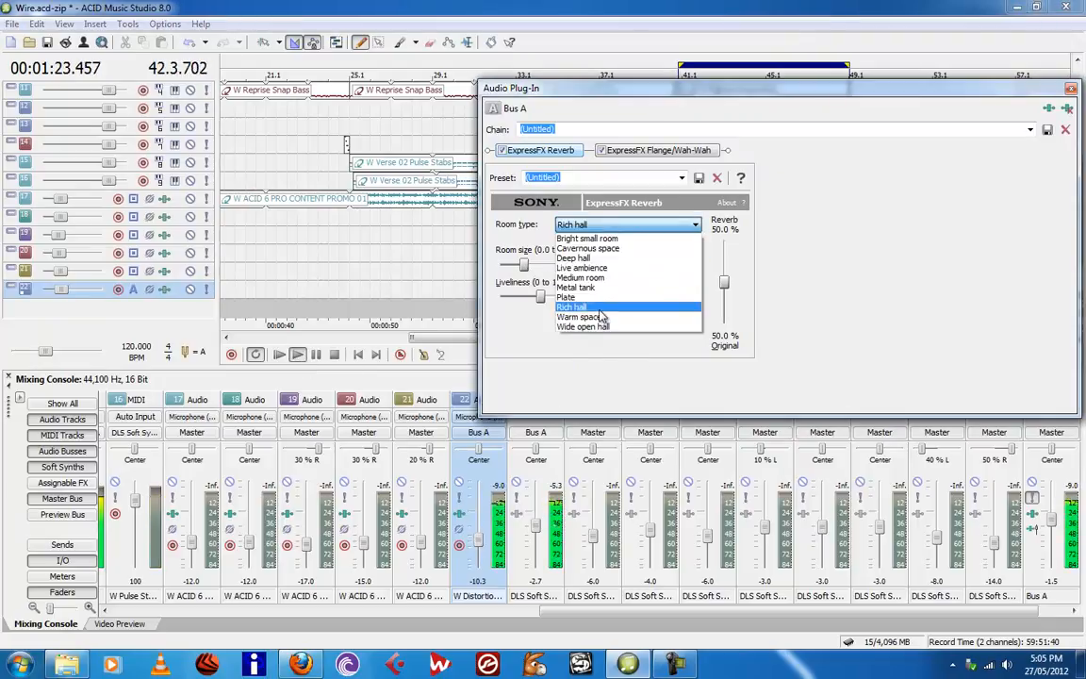
click(597, 327)
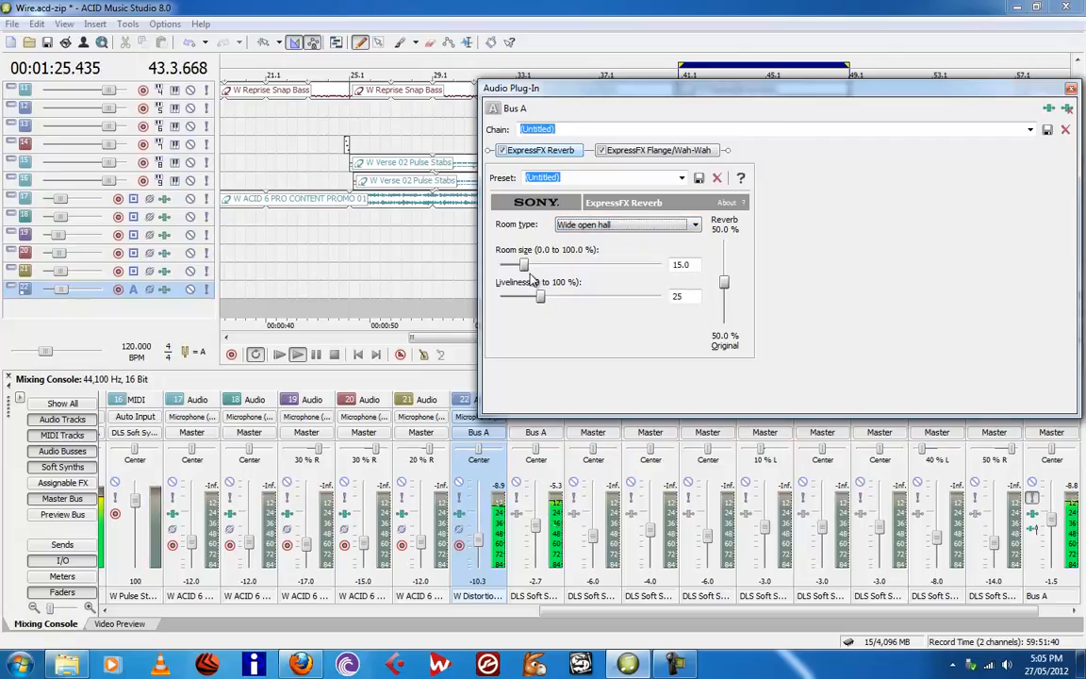
drag(526, 268, 600, 300)
drag(724, 282, 726, 265)
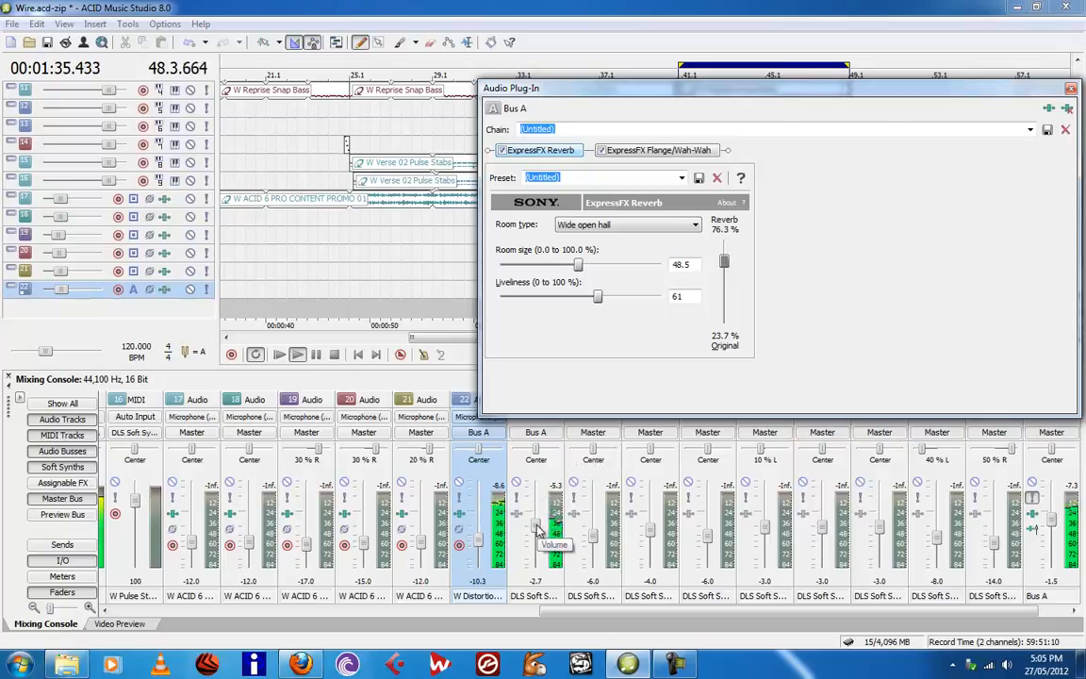
drag(536, 530, 539, 511)
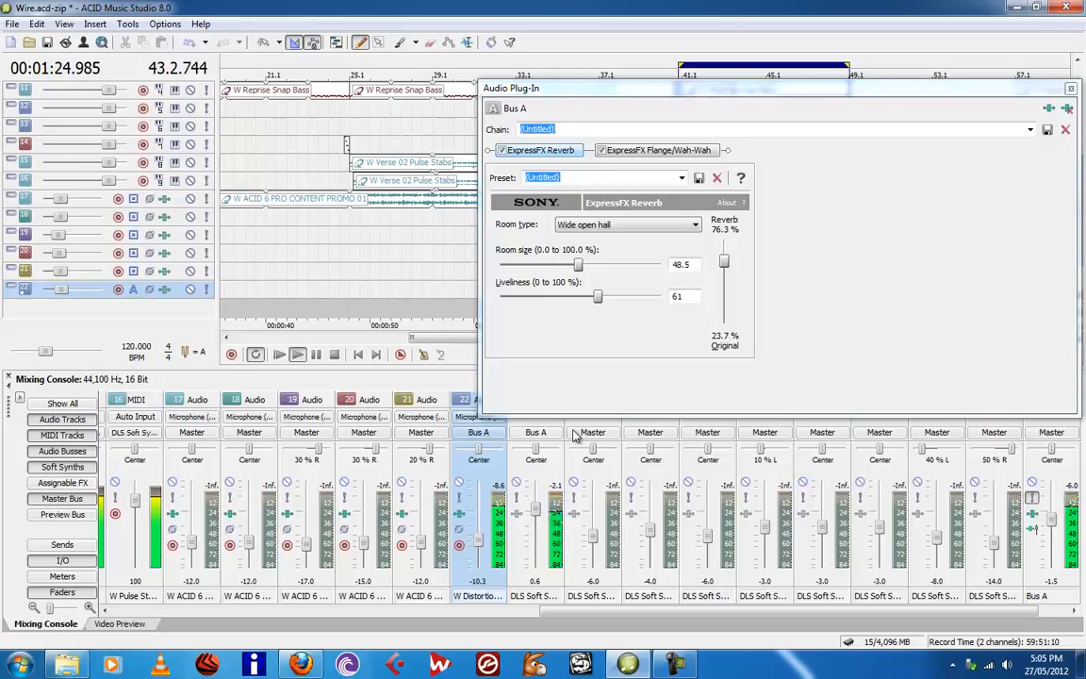
Switch the Flange/Wah-Wah plug-in to the Wah-Wah effect with a rate of 4.033 Hz
click(617, 150)
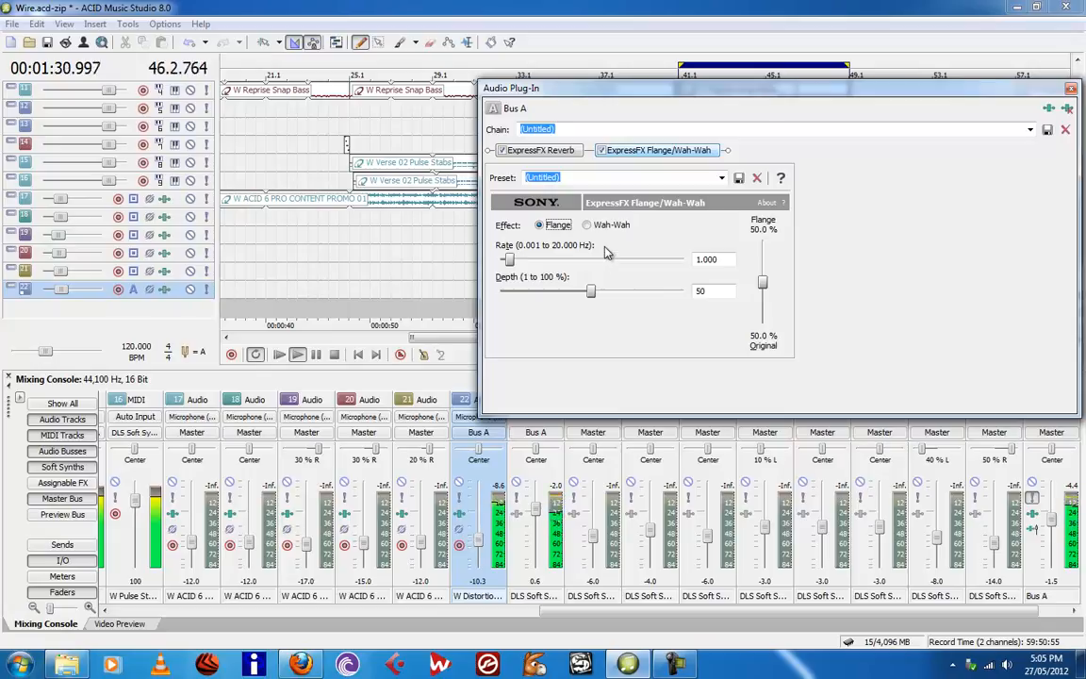
click(587, 226)
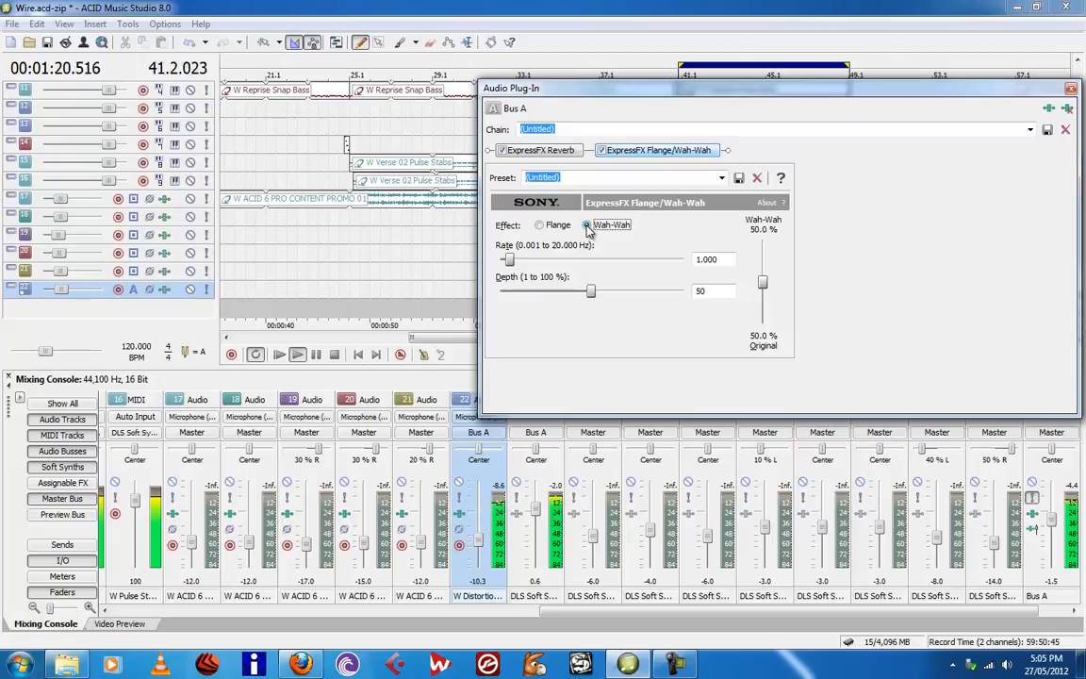
drag(509, 259, 537, 265)
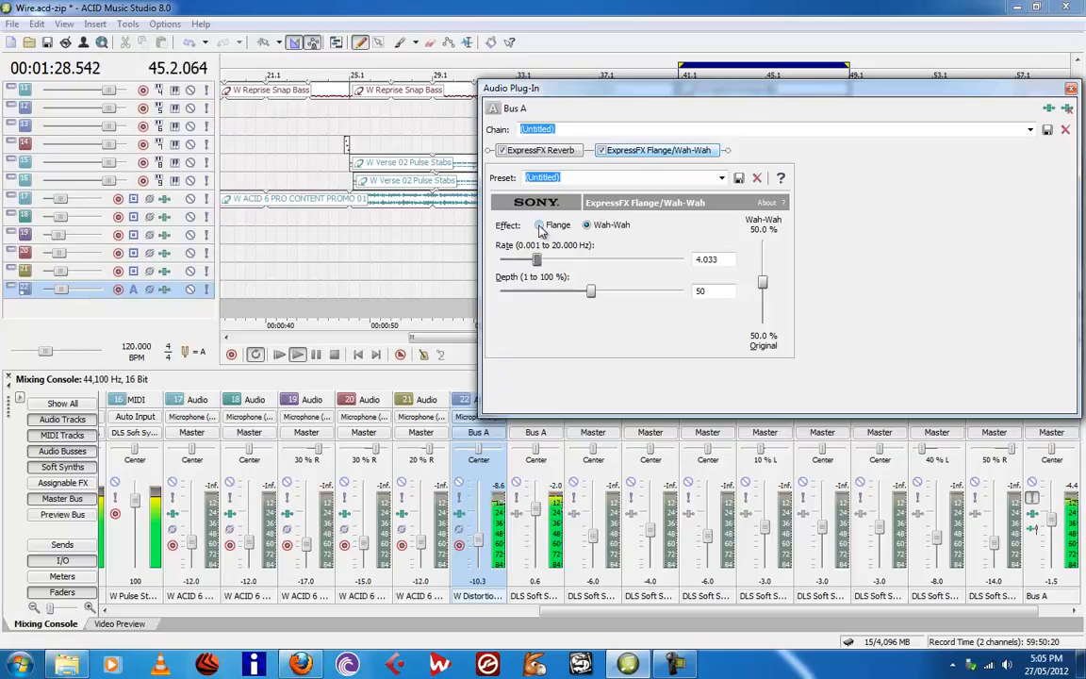
Switch Bus A's Flange/Wah-Wah plug-in back to the Flange effect, close the effects window and stop playback
click(541, 229)
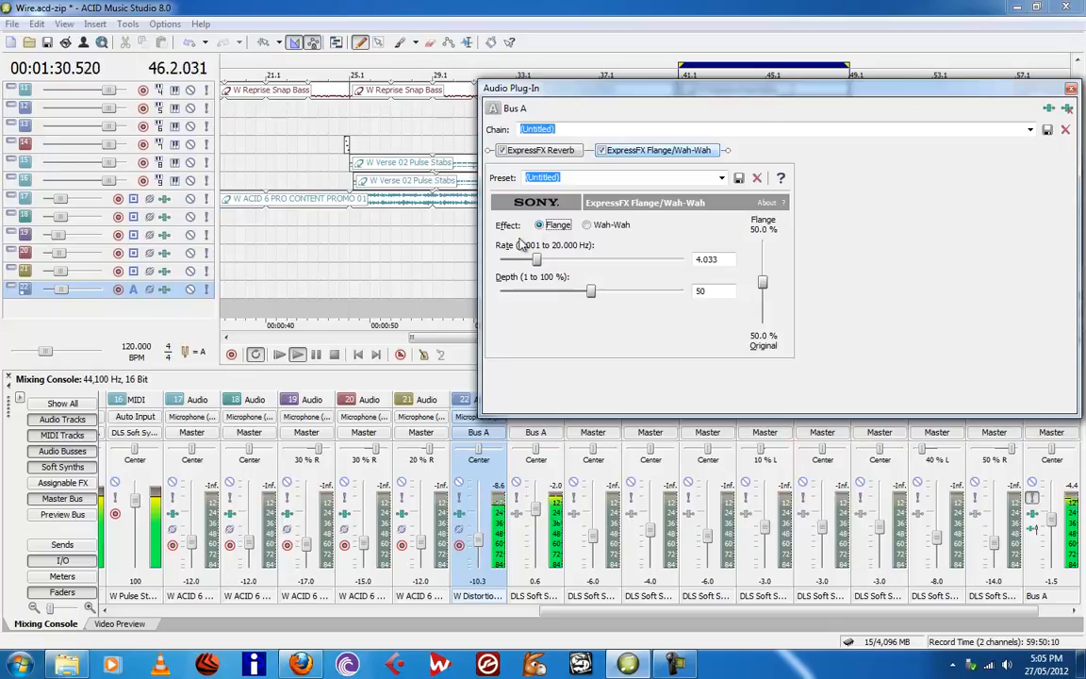
click(1071, 90)
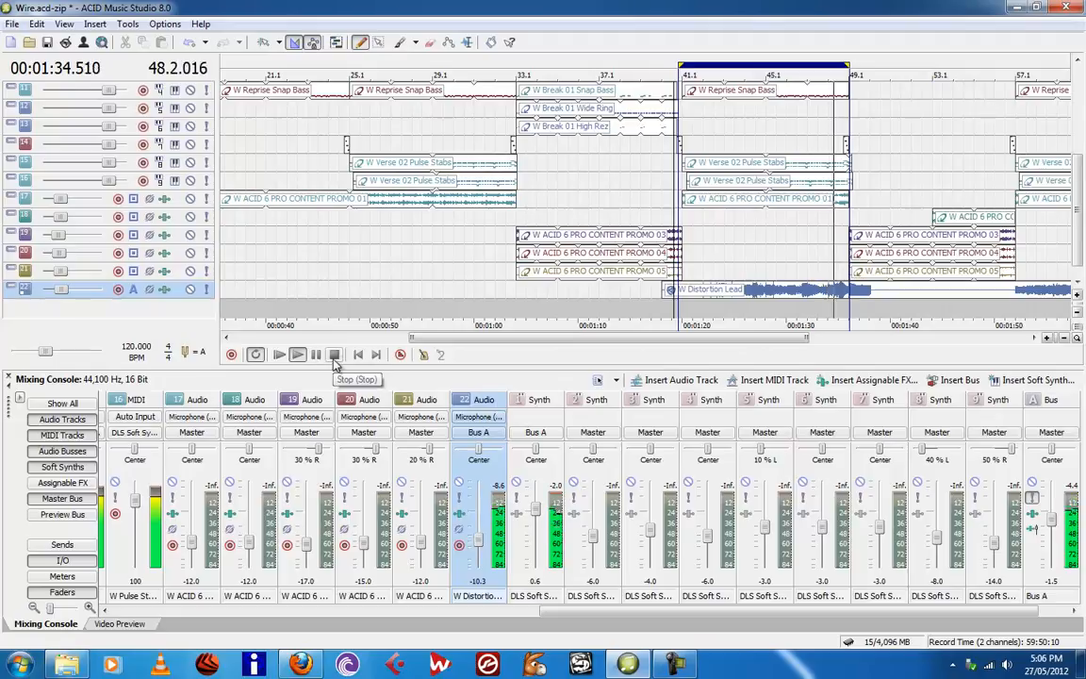
click(334, 360)
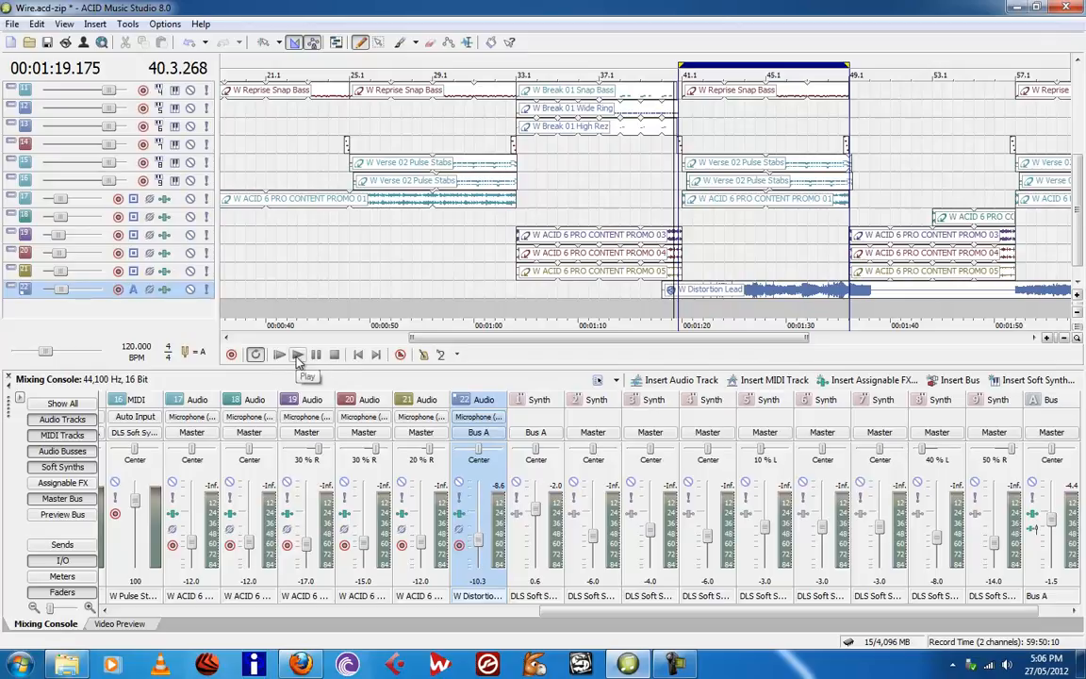
Play the looped section, lower Bus A's volume to -2.5 dB while it plays, and stop playback
click(297, 355)
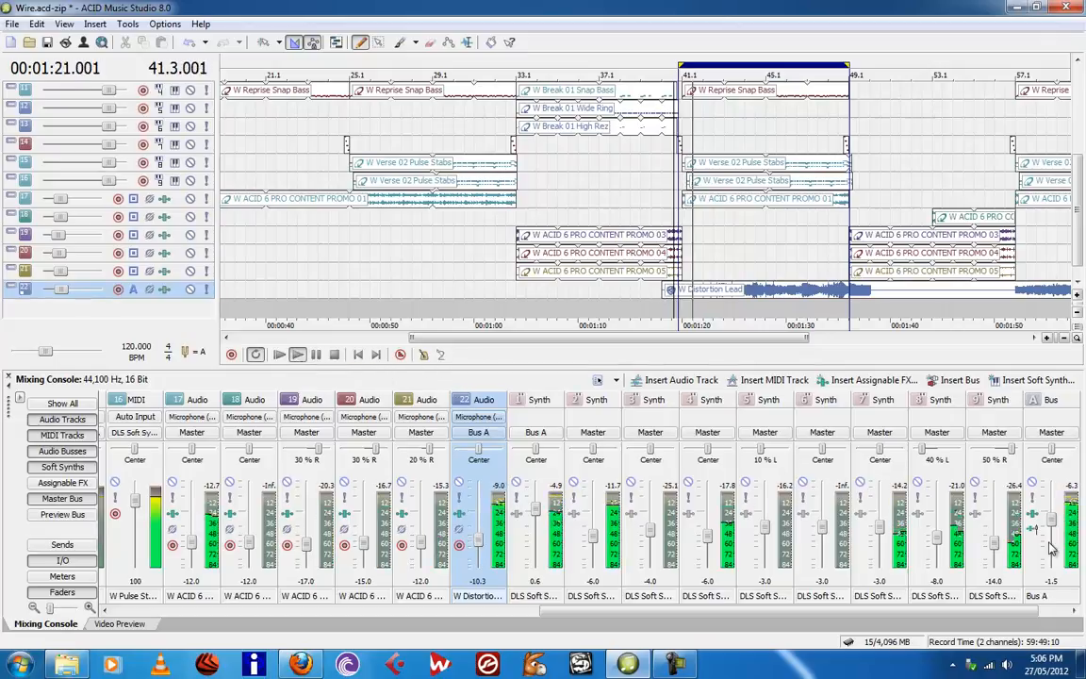
mouse_move(1054, 528)
mouse_down()
mouse_move(1054, 553)
mouse_move(1054, 530)
mouse_up()
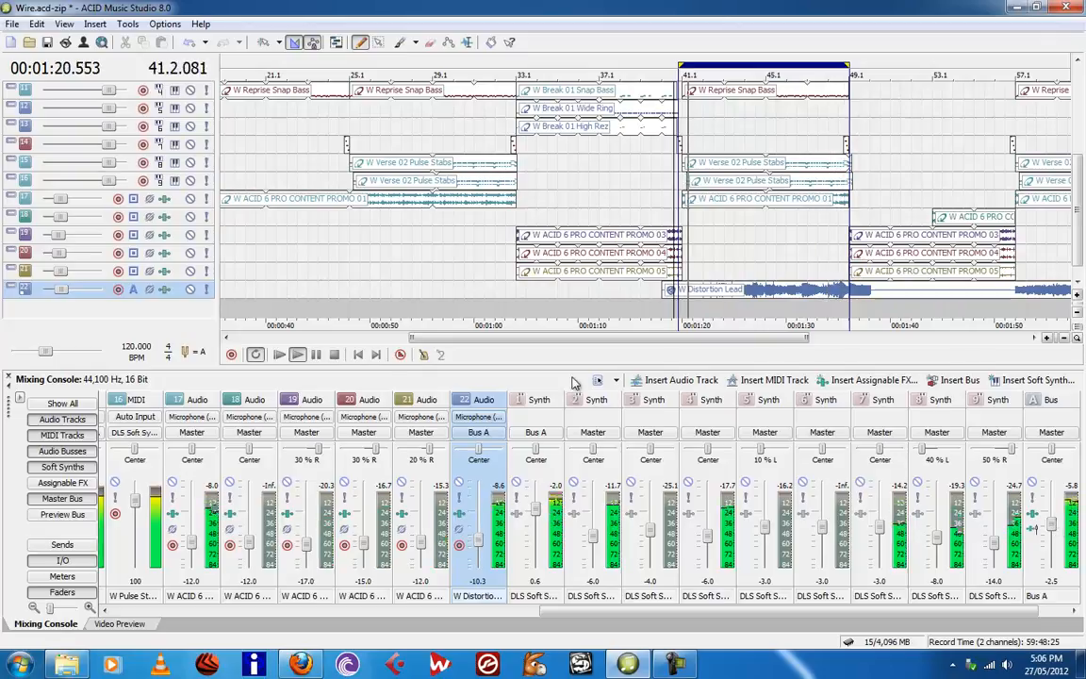
click(333, 354)
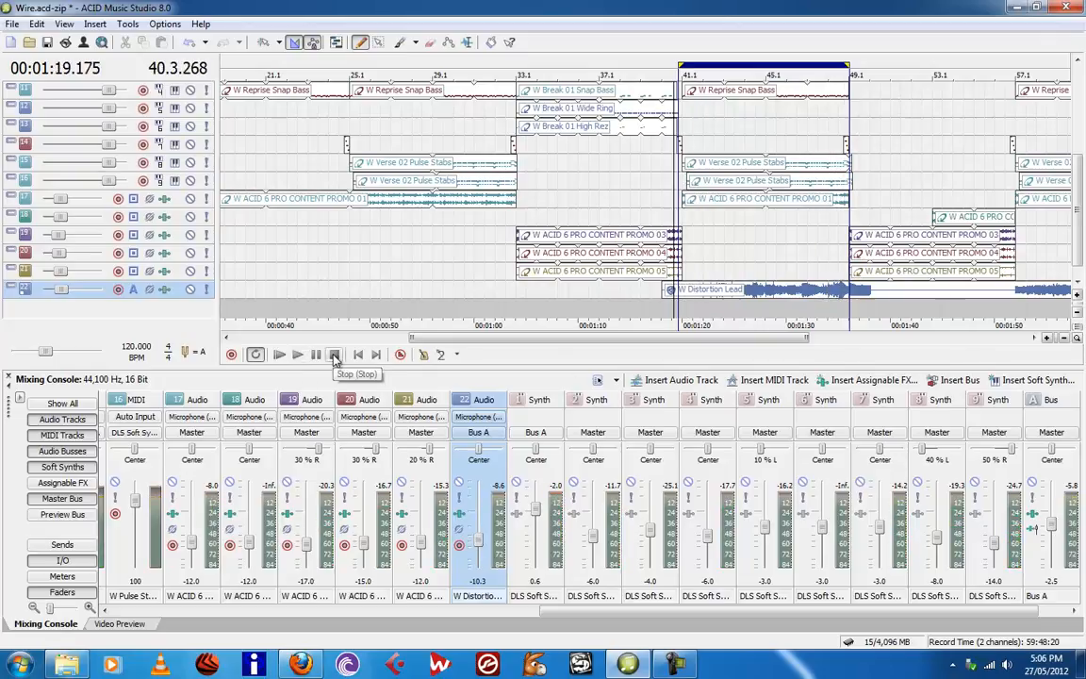